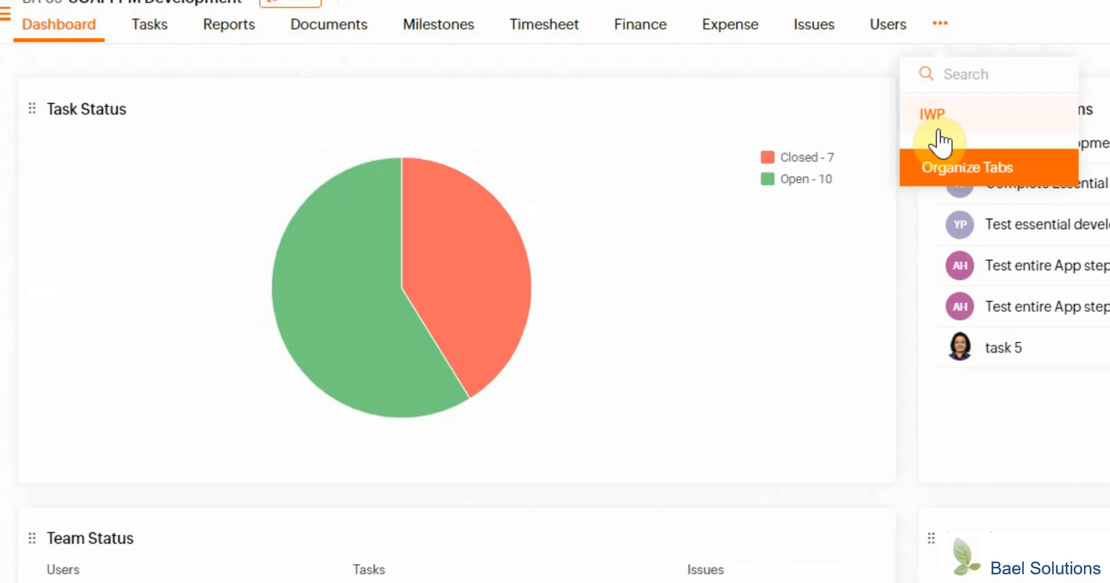
Open the project's IWP view and set the work plan duration to Week.
left_click(937, 132)
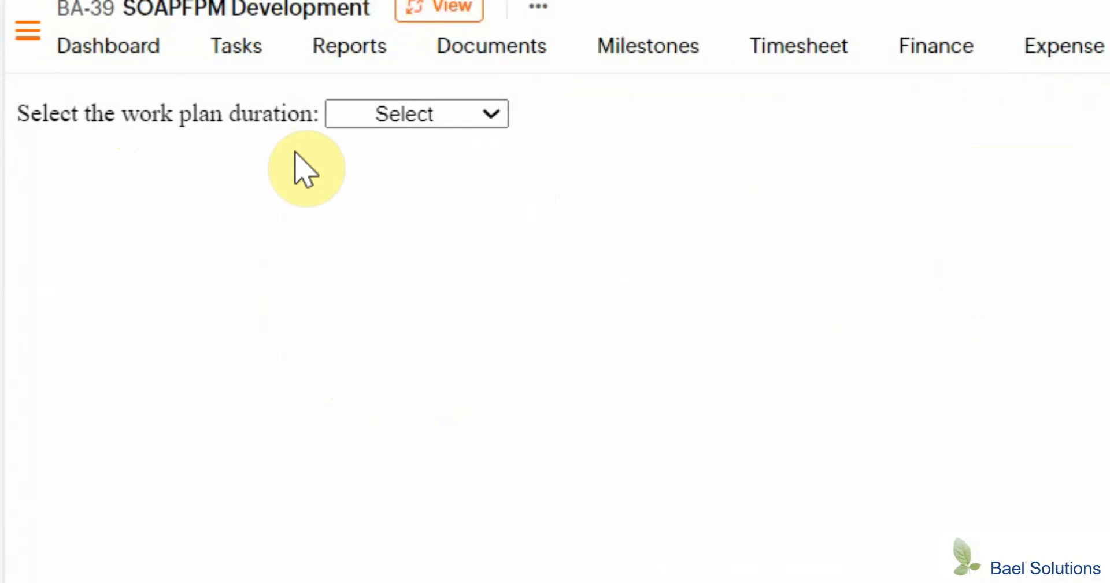
left_click(462, 116)
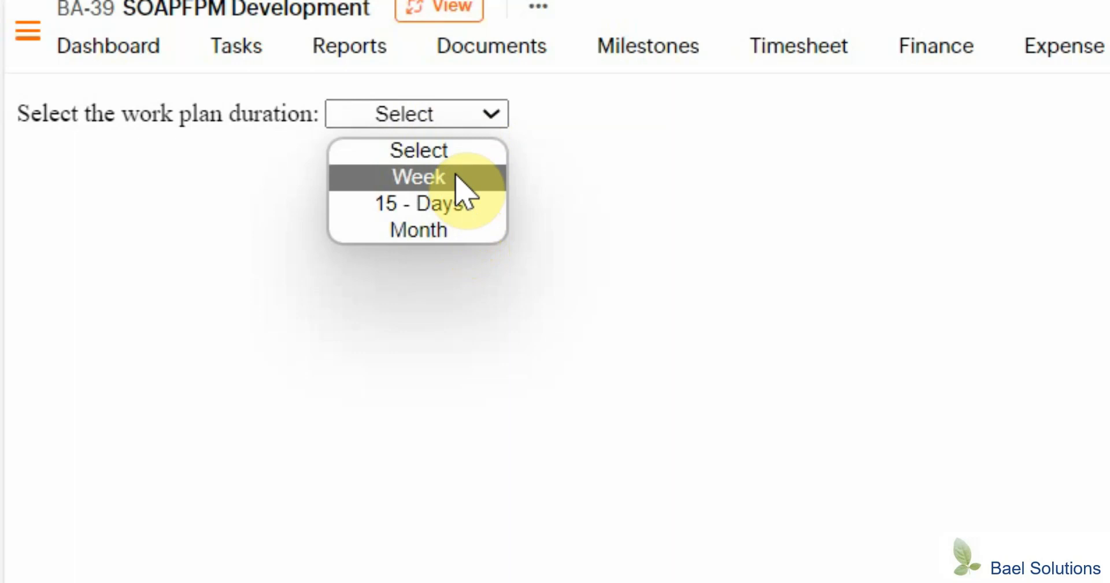
left_click(455, 176)
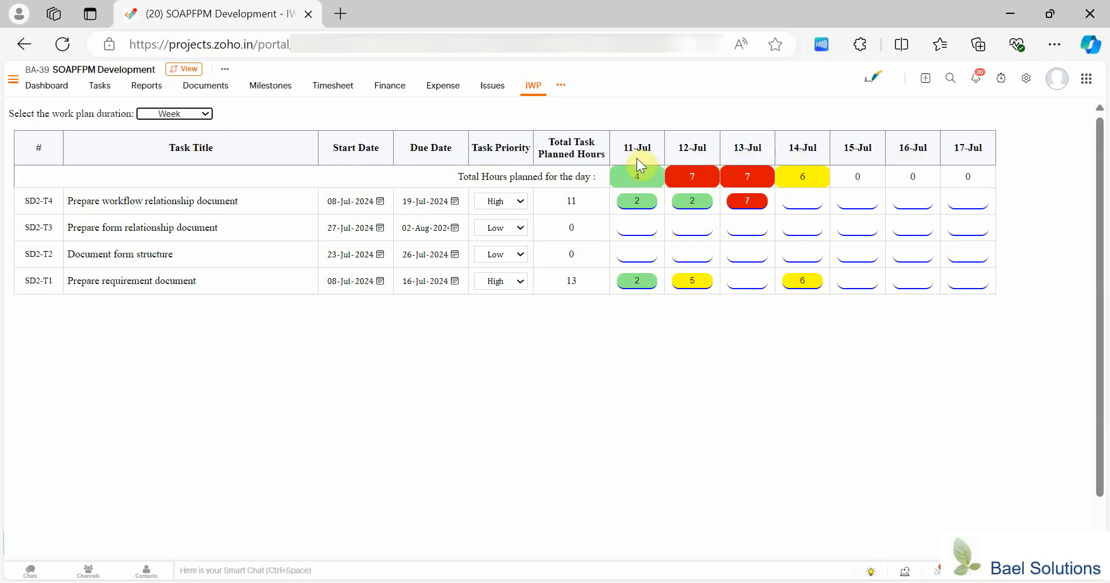
Set the work plan duration to 15 - Days.
left_click(192, 114)
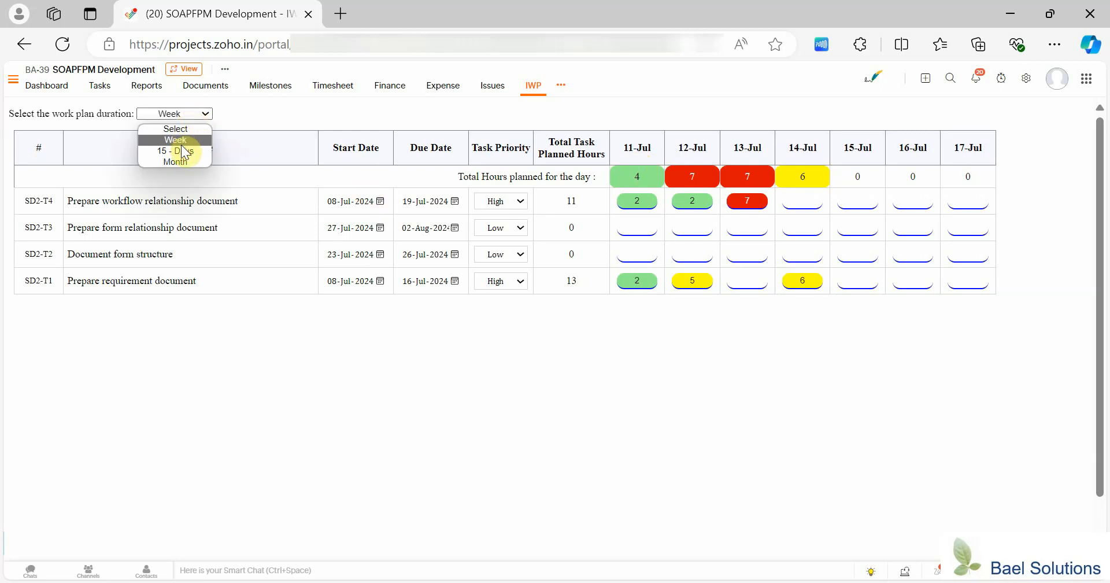
left_click(186, 151)
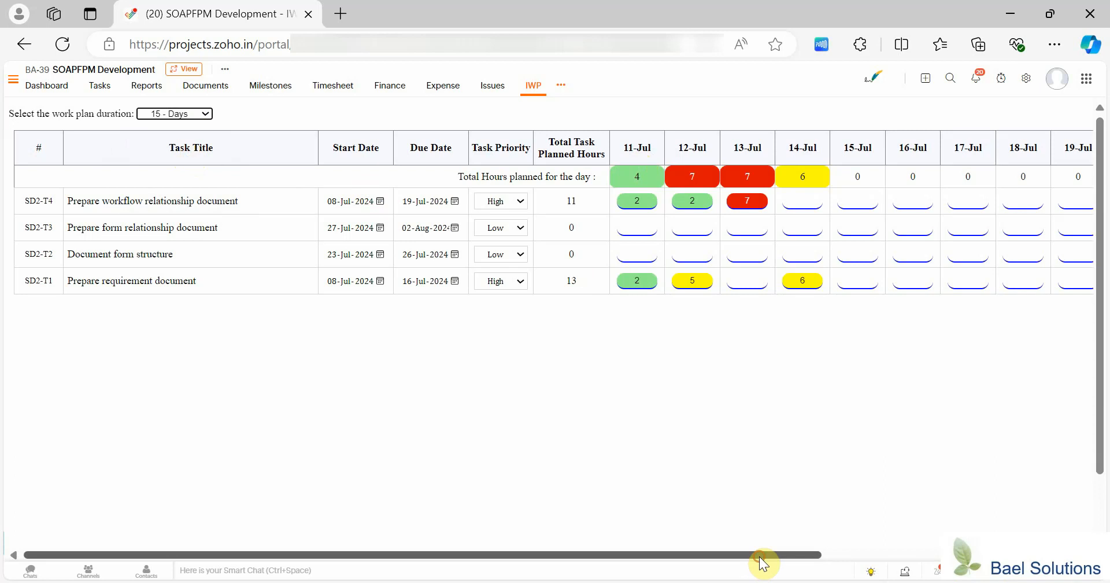
left_click_drag(761, 555, 687, 579)
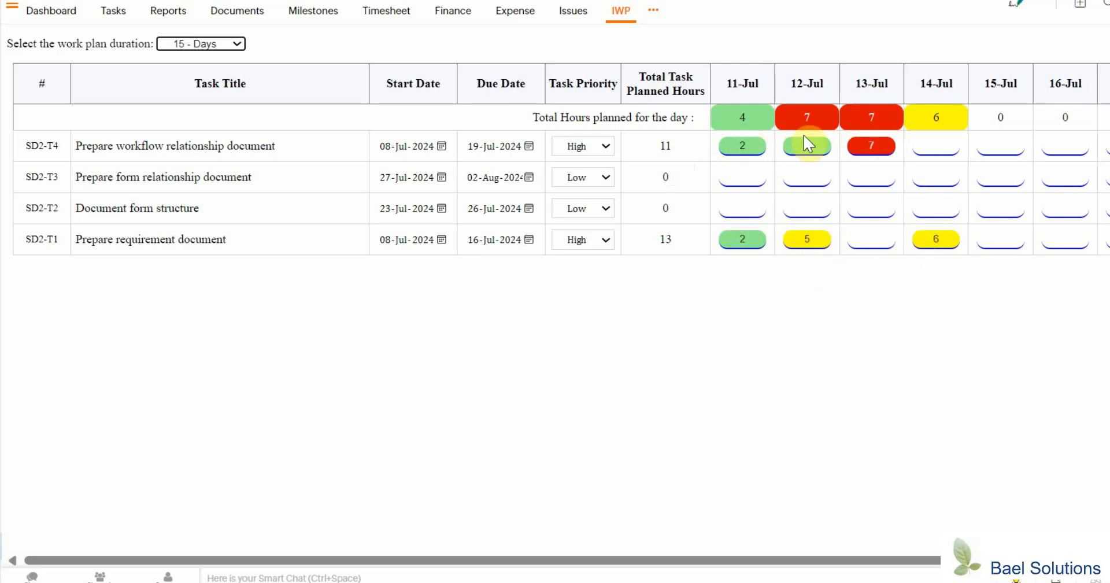
Re-enter the 11-Jul planned hours of the Prepare requirement document task as 2.
left_click(744, 238)
type("2")
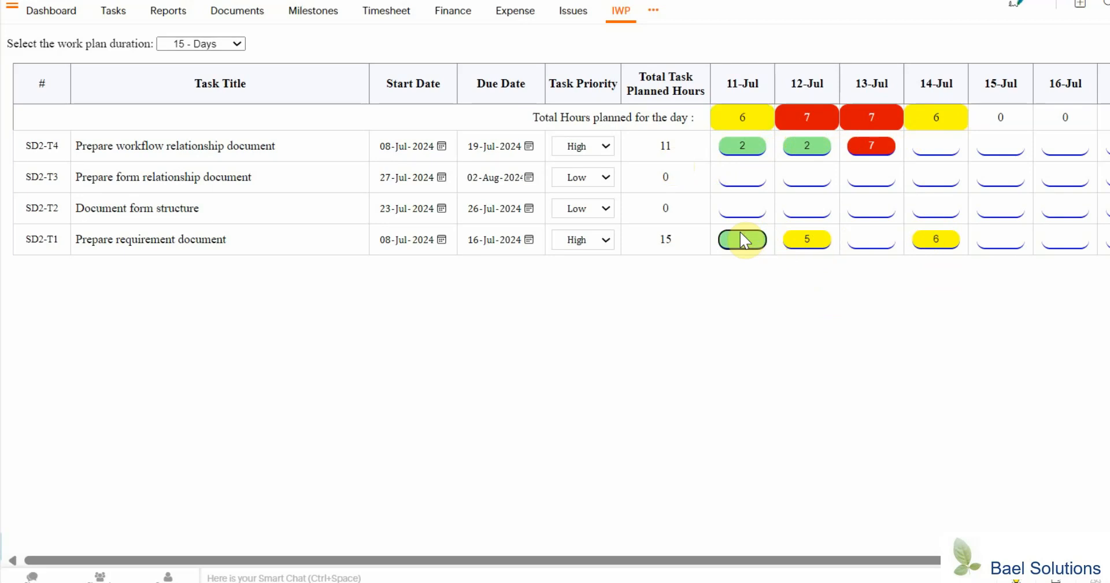
key("BackSpace")
type("2")
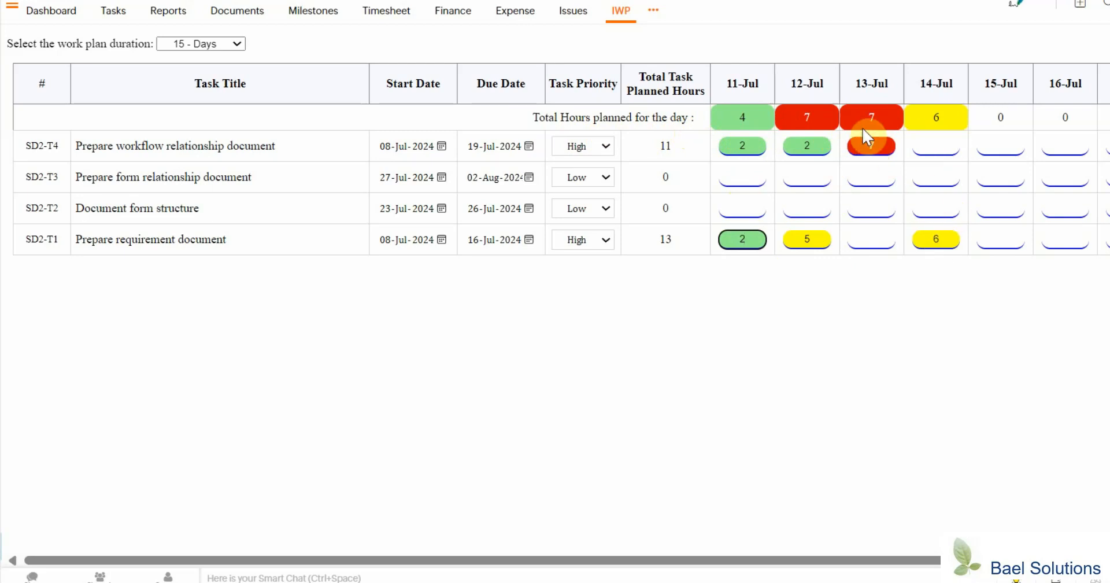
left_click(828, 329)
Plan 1 hour on 14-Jul for the Prepare workflow relationship document task.
left_click(937, 148)
type("1")
key("Return")
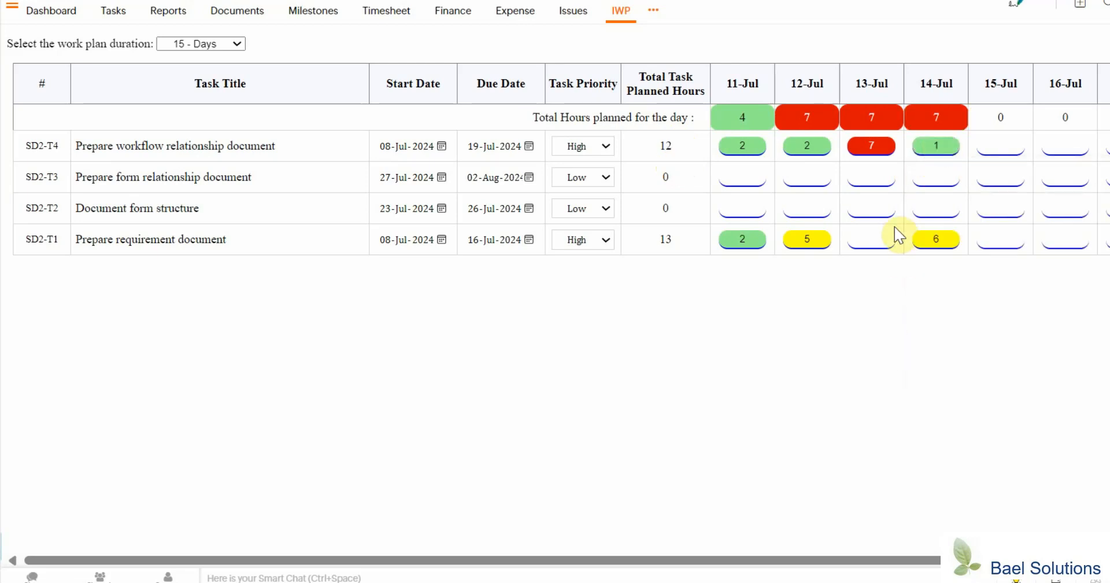
Plan 1 hour on 13-Jul and 2 hours on 15-Jul for the Prepare requirement document task.
left_click(876, 236)
type("1")
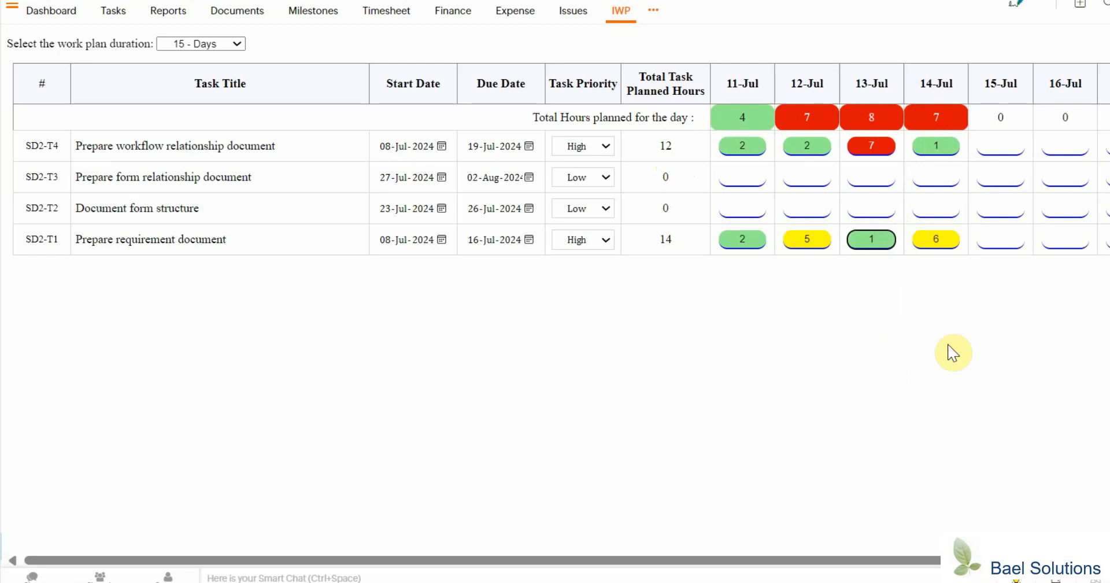
left_click(947, 345)
left_click(1018, 236)
type("2")
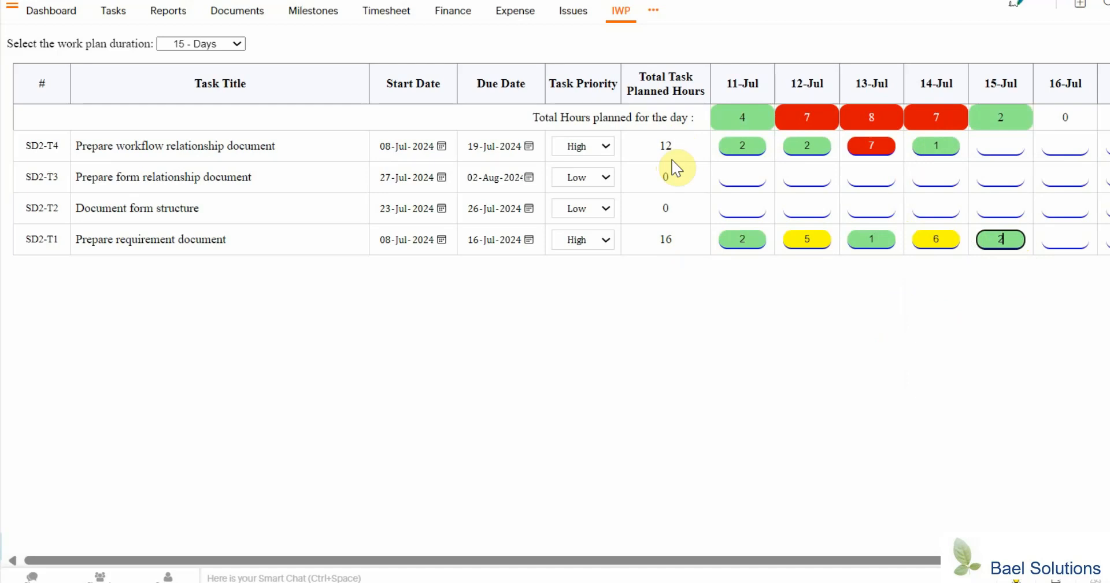
left_click(789, 375)
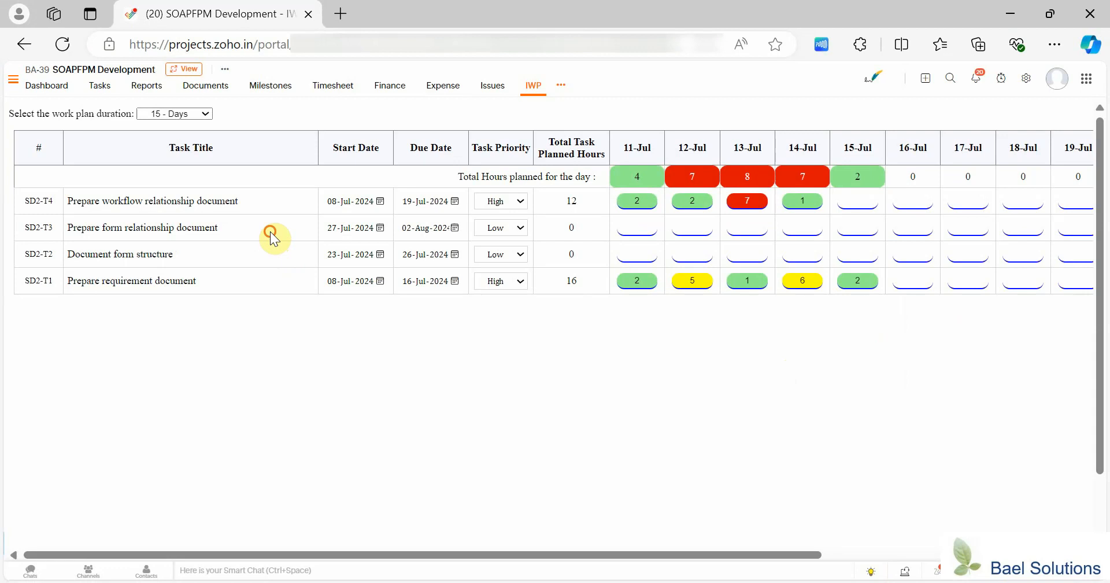
Show the dependencies of Prepare form relationship document and plan 2 hours on 16-Jul for Prepare workflow relationship document.
left_click(269, 231)
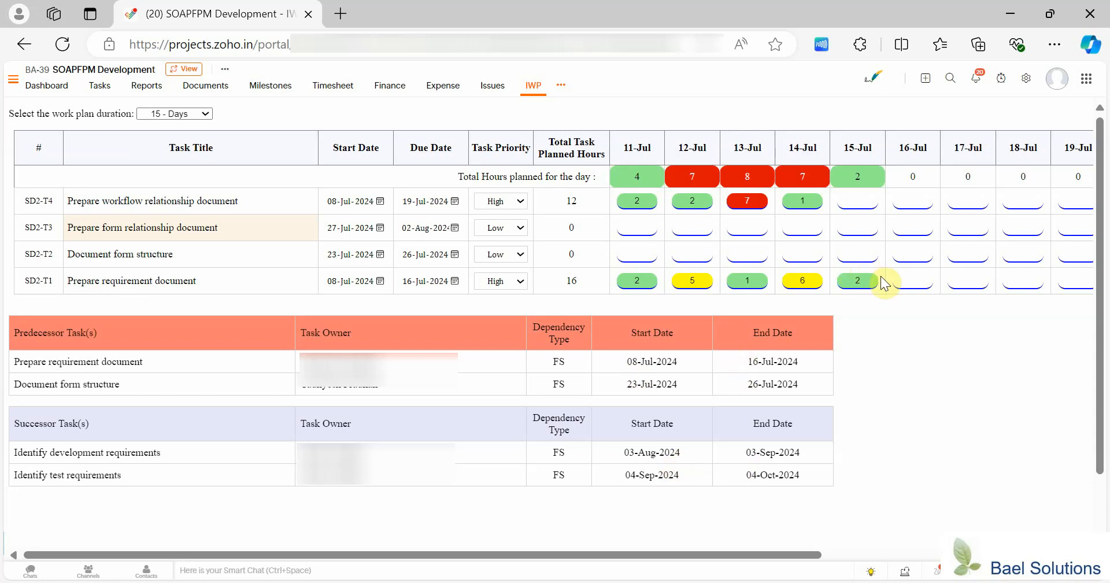
left_click(915, 204)
type("2")
key("Return")
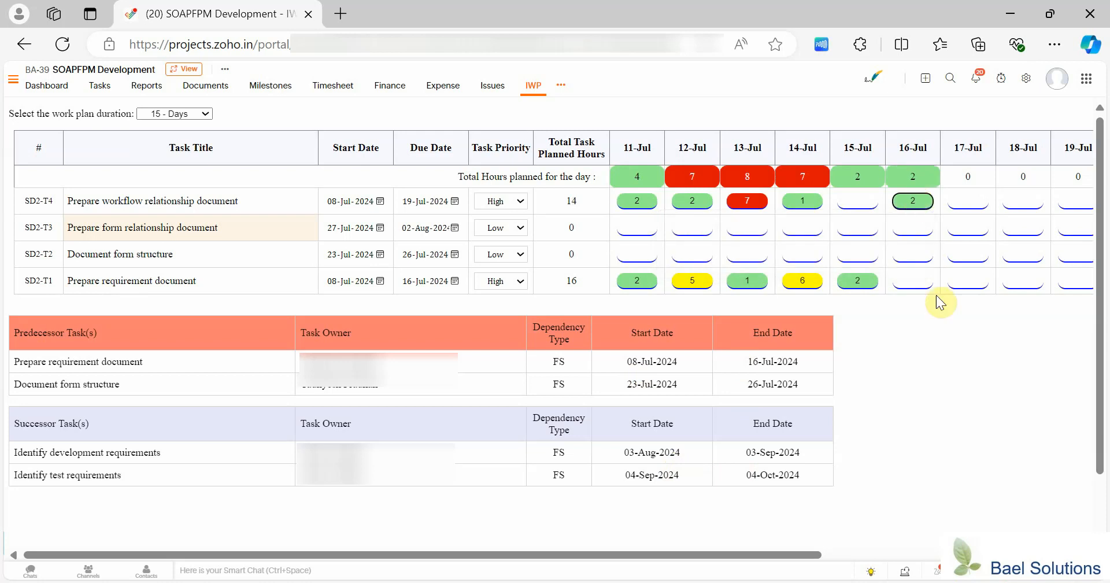
Set the start date of Prepare form relationship document to 16-Jul-2024 and plan 3 hours for it on 17-Jul.
left_click(382, 230)
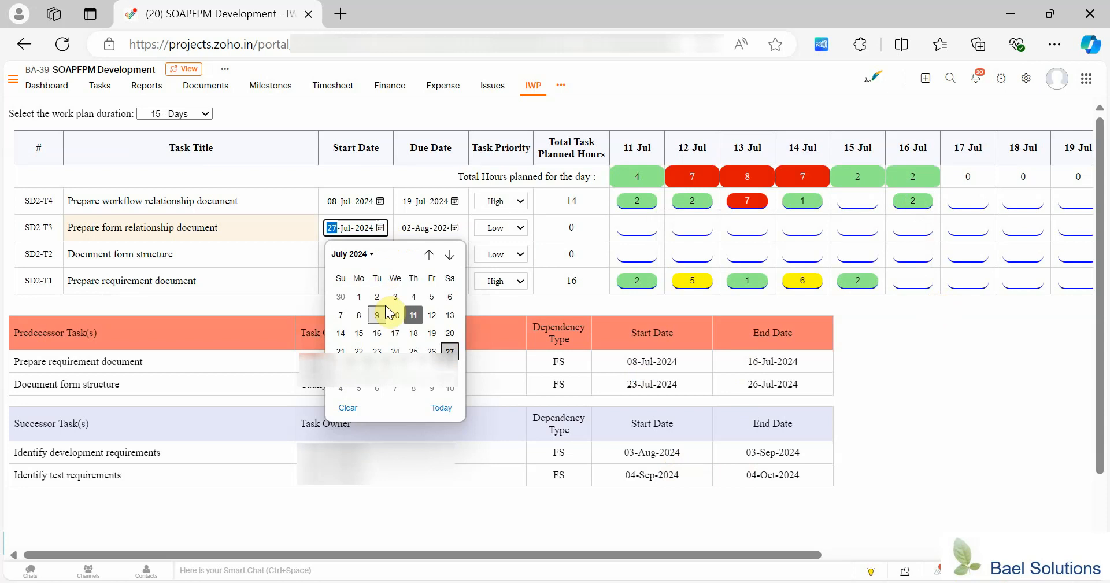
left_click(377, 335)
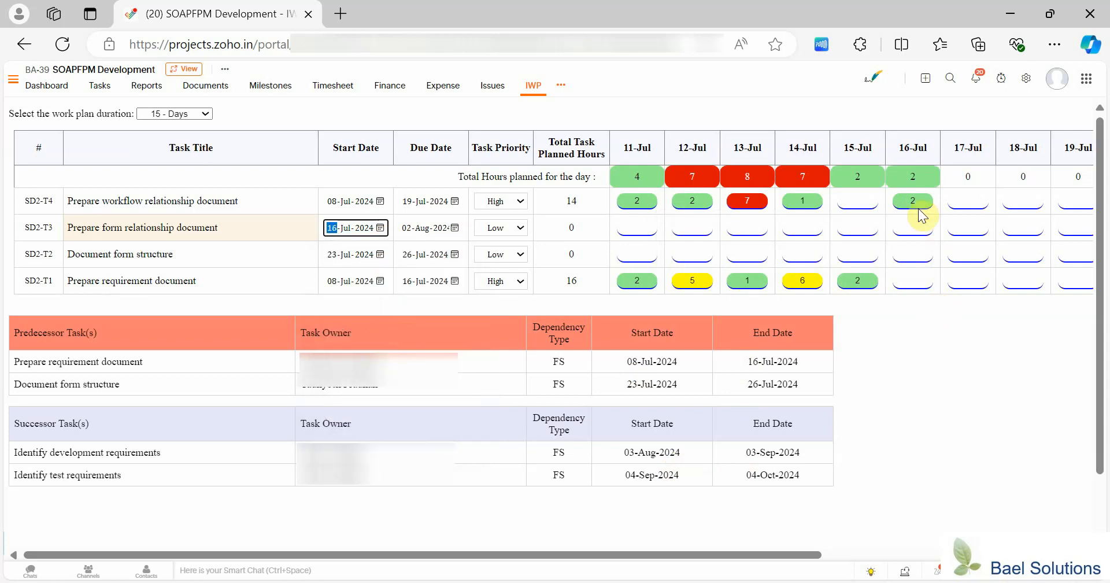
left_click(963, 227)
type("3")
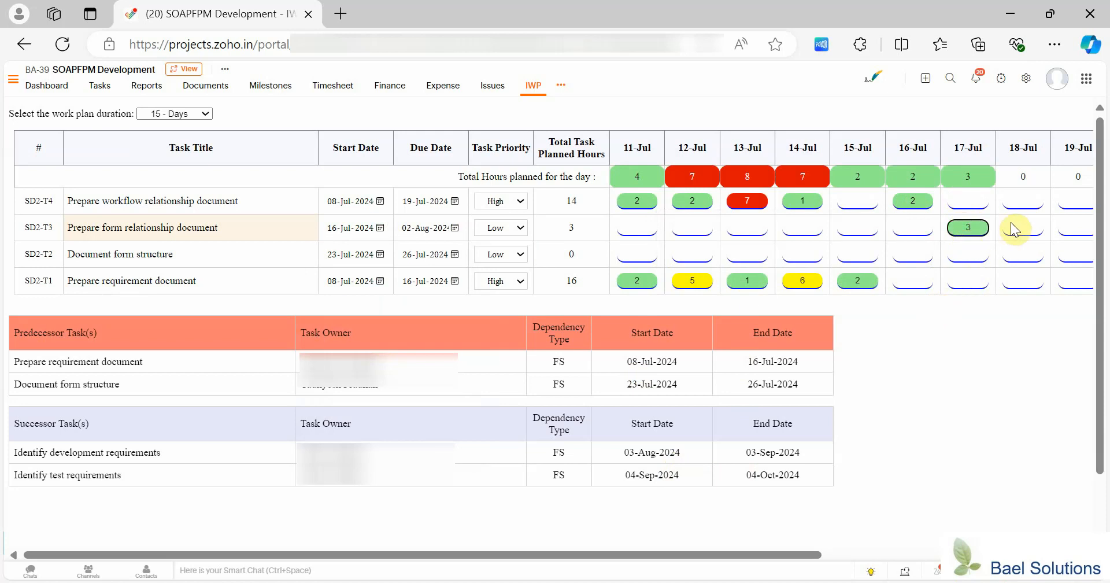
left_click(1036, 383)
Submit the work plan changes to update the project's tasks.
left_click(1100, 523)
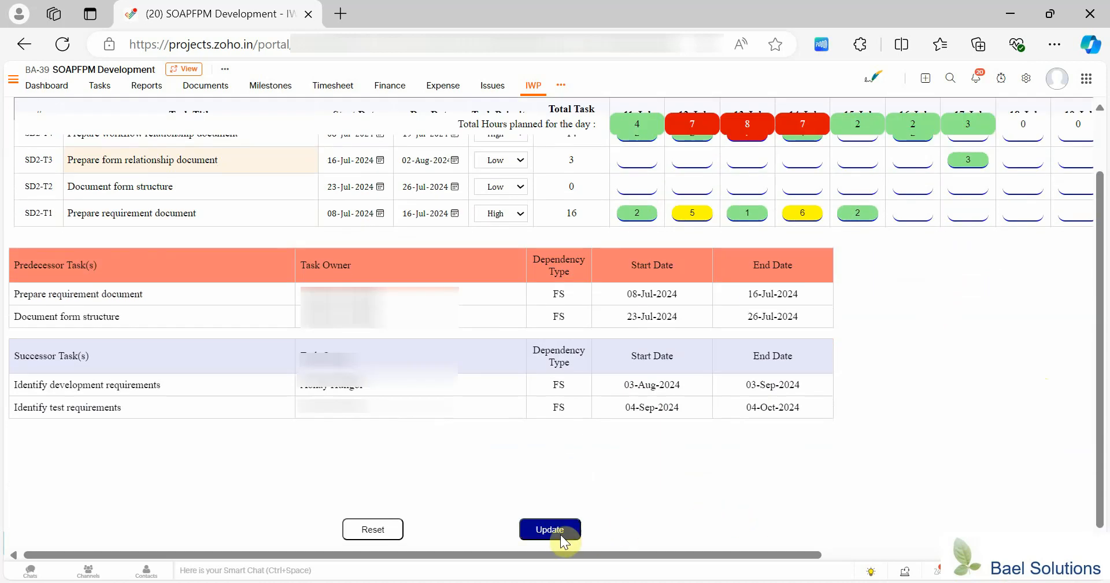
left_click(556, 533)
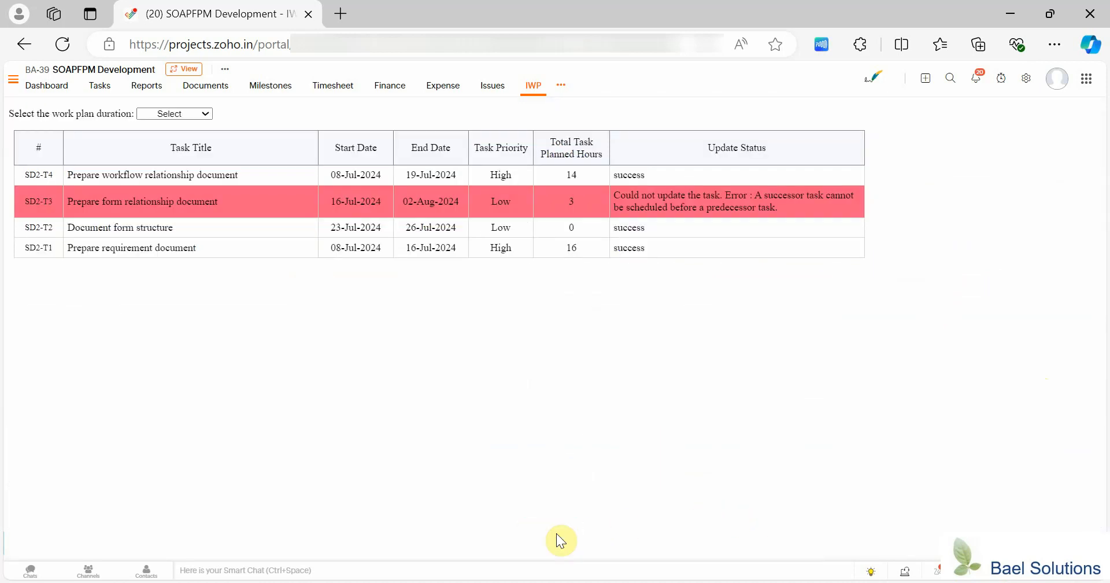